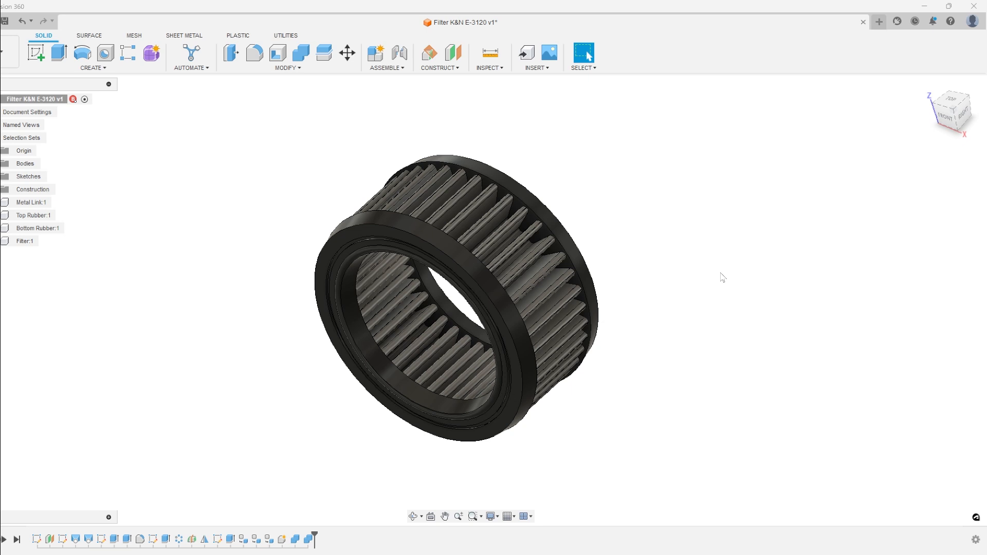
# Step: Apply the Fabric (Grey) appearance from the library to the Filter component
pyautogui.keyDown('shift'); pyautogui.moveTo(709, 286); pyautogui.dragTo(738, 203, button='middle'); pyautogui.keyUp('shift')
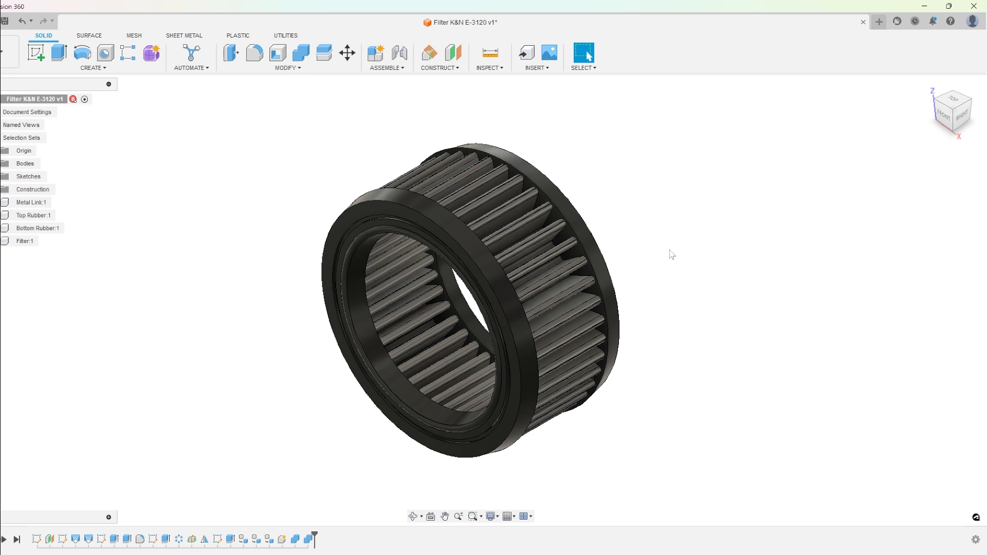
pyautogui.press('a')
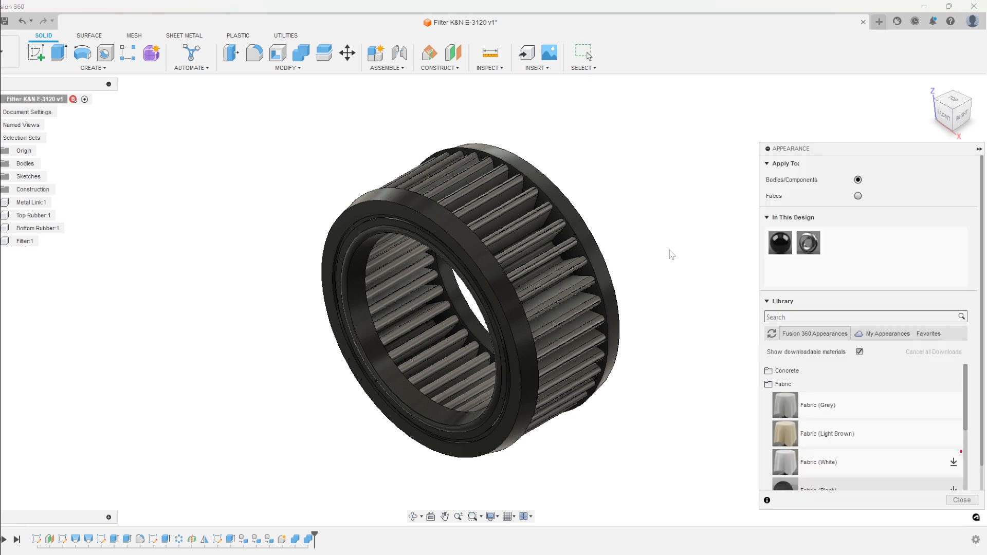
pyautogui.click(776, 390)
pyautogui.click(775, 389)
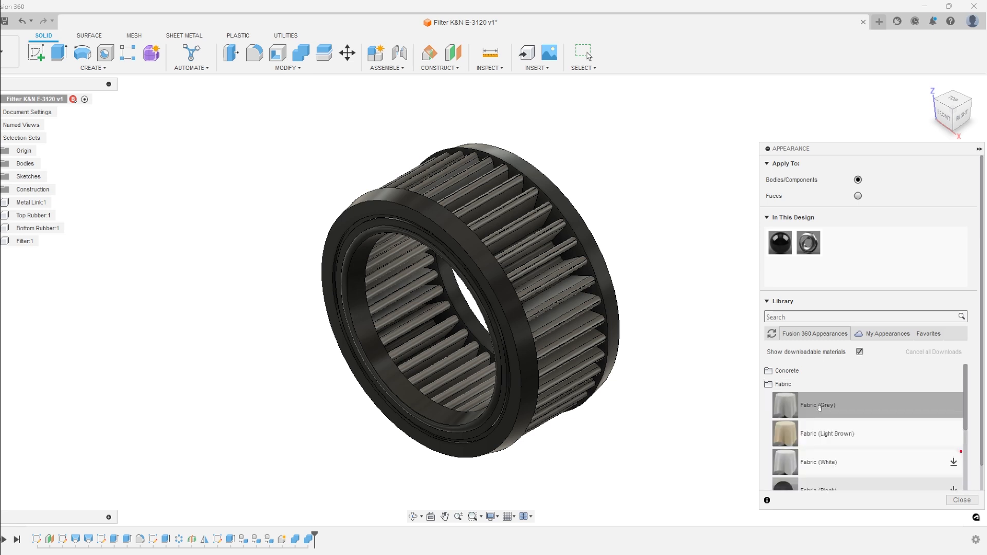
pyautogui.moveTo(819, 407); pyautogui.dragTo(19, 247)
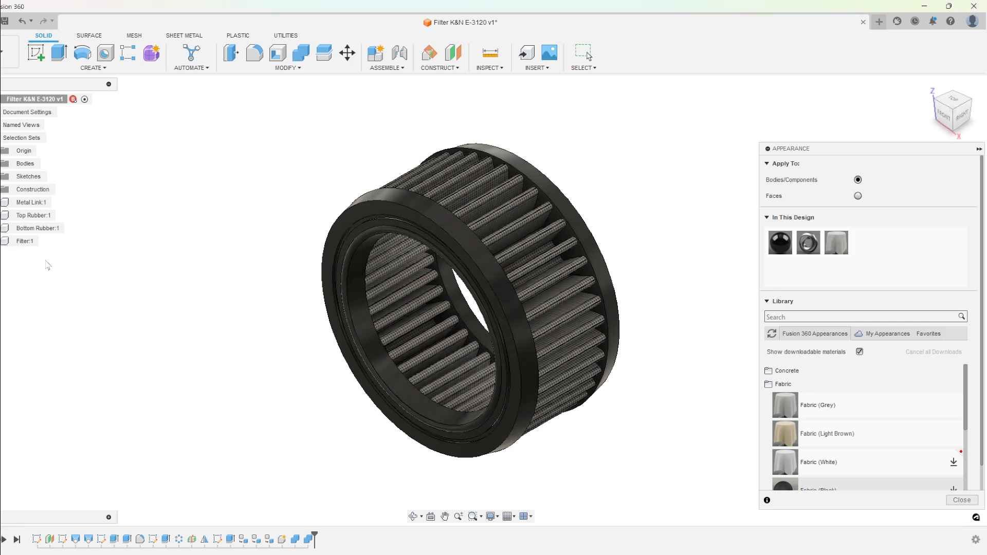
# Step: Open the Fabric (Grey) appearance in the advanced Material Editor and enlarge the editor to show all its parameters
pyautogui.scroll(4, 518, 221)
pyautogui.scroll(3, 517, 221)
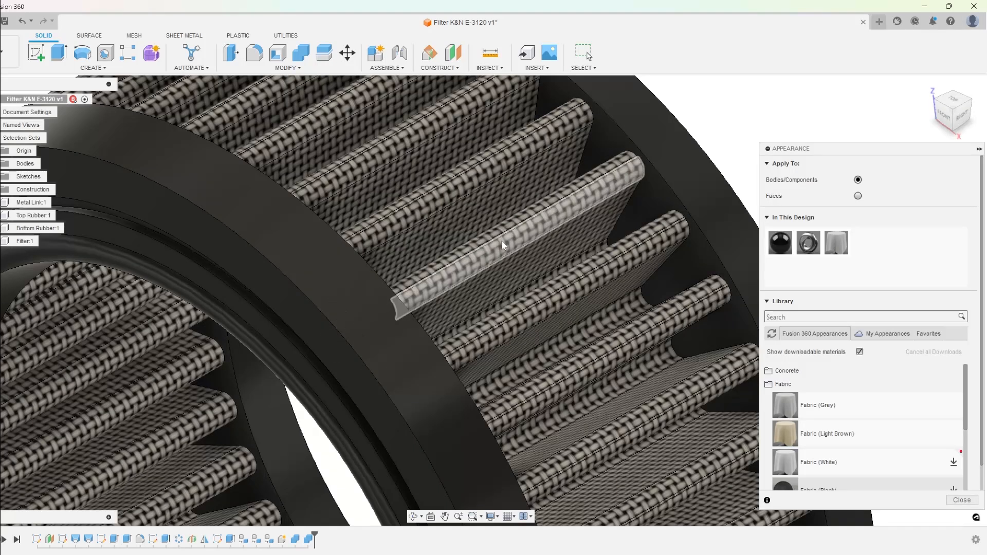
pyautogui.scroll(-3, 502, 240)
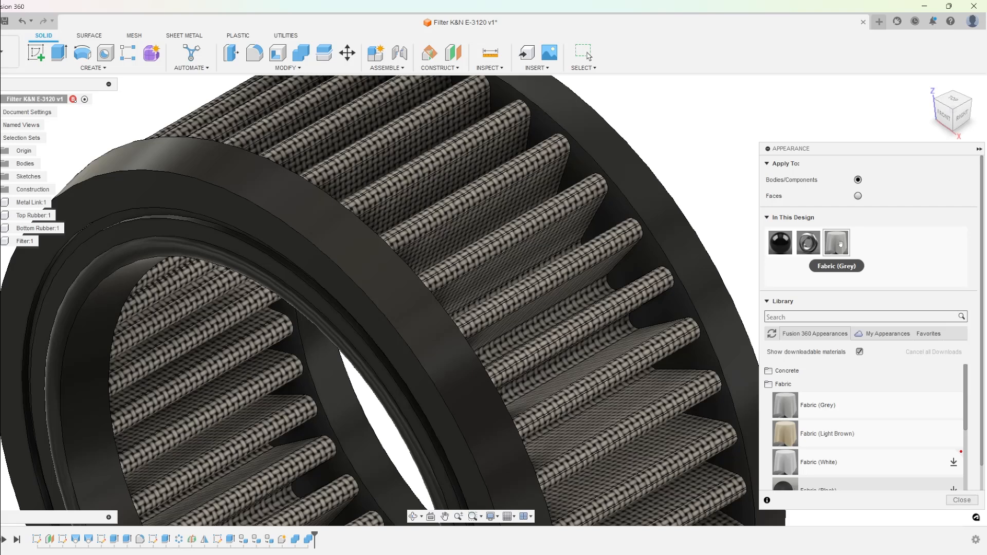
pyautogui.doubleClick(841, 245)
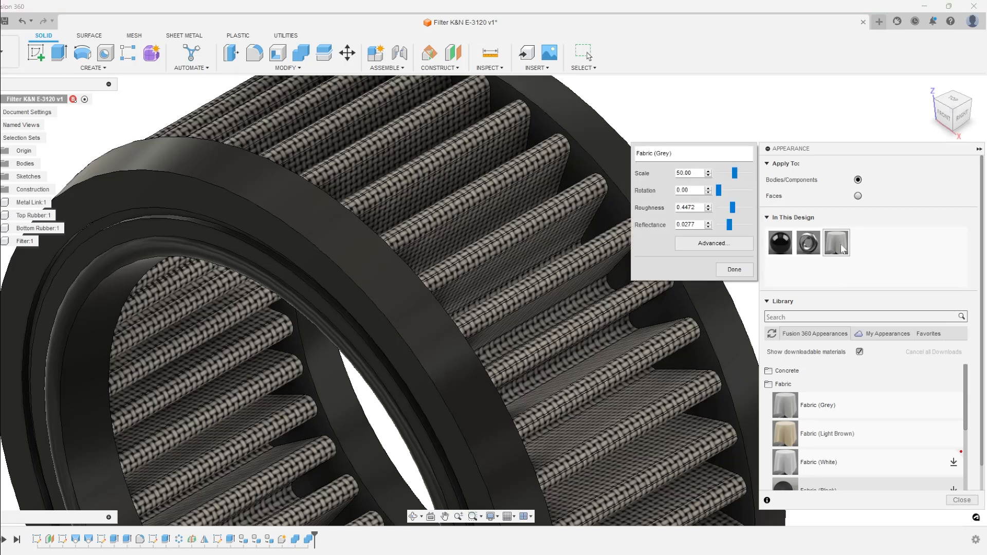
pyautogui.click(712, 245)
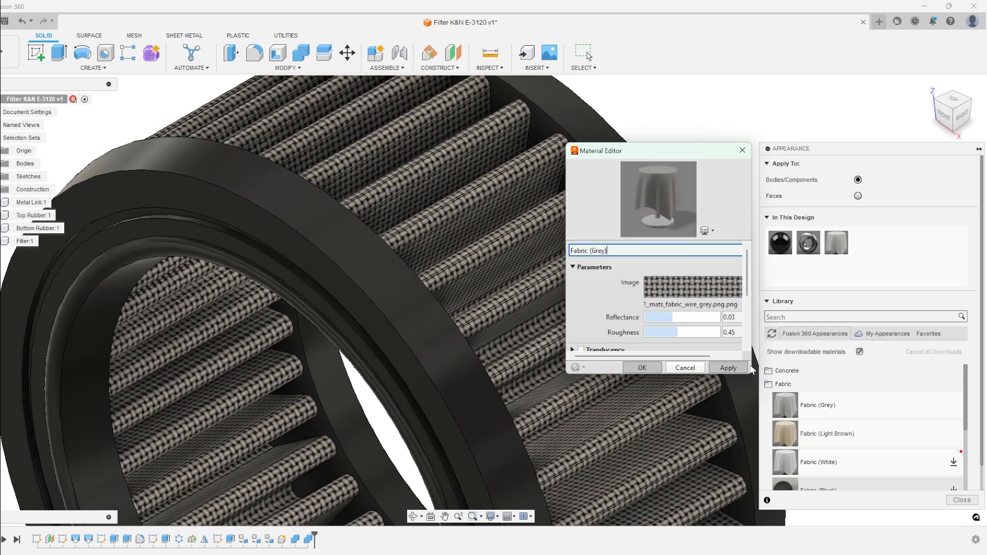
pyautogui.moveTo(753, 370); pyautogui.dragTo(942, 501)
pyautogui.moveTo(753, 152); pyautogui.dragTo(642, 106)
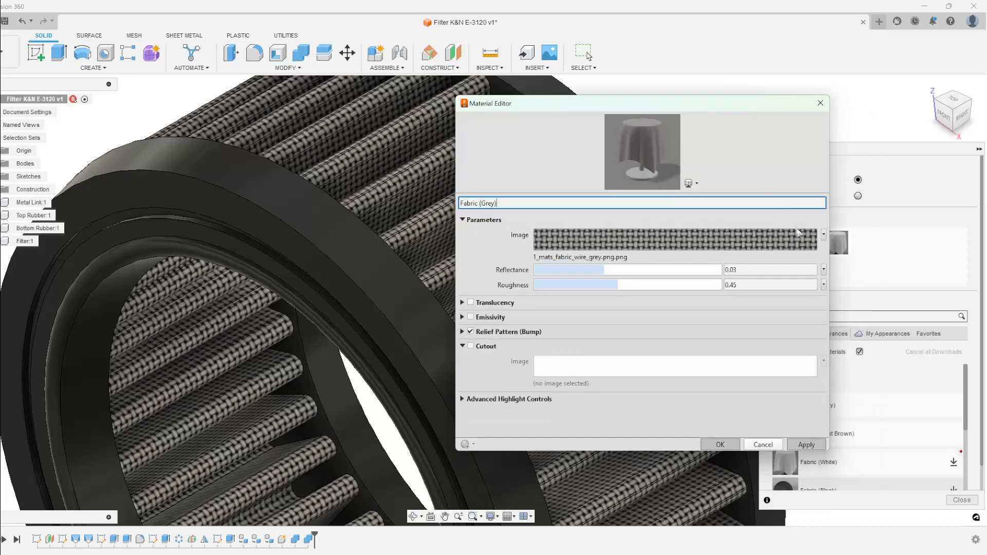
# Step: Replace the source image of the Fabric (Grey) texture with kn_fabric.jpg from the Turorial folder
pyautogui.click(824, 235)
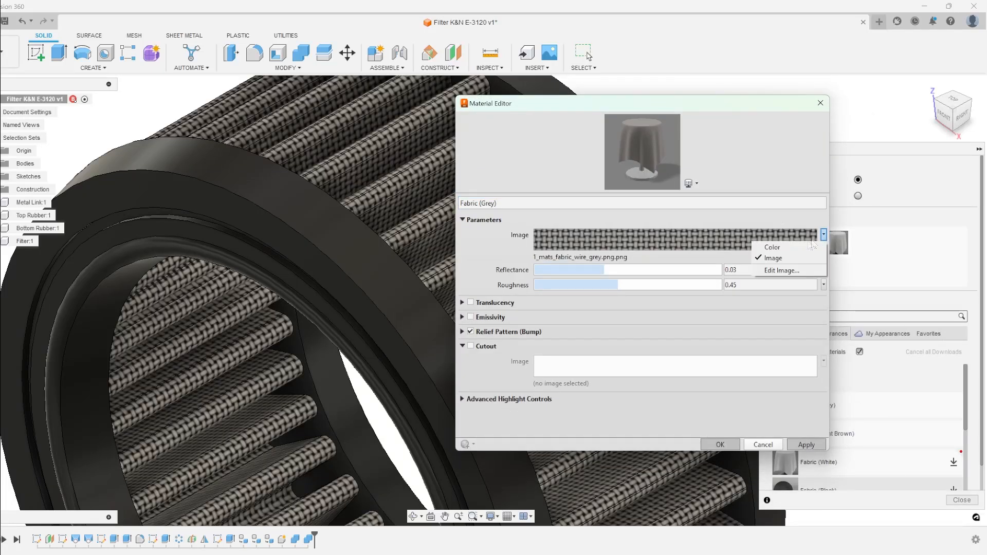
pyautogui.click(787, 270)
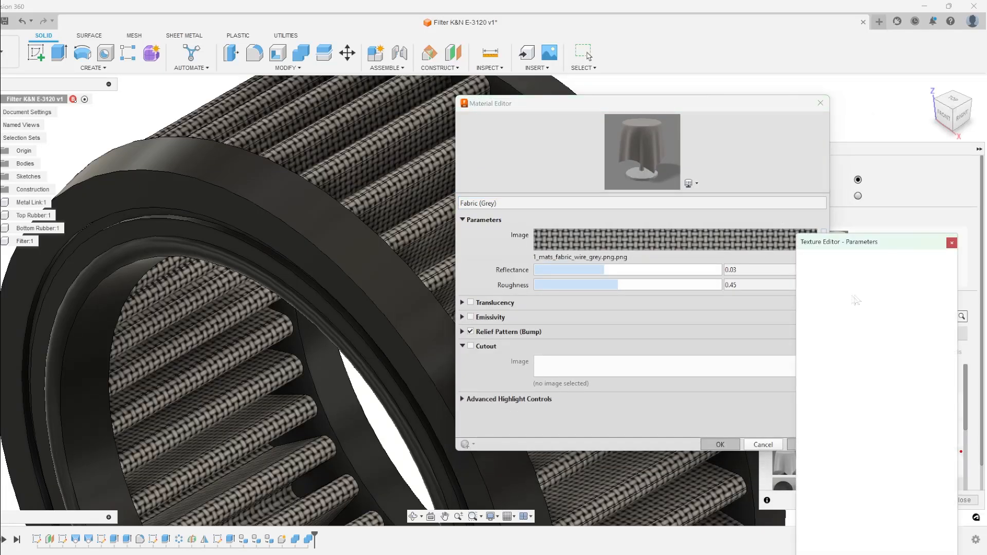
pyautogui.moveTo(853, 244); pyautogui.dragTo(550, 96)
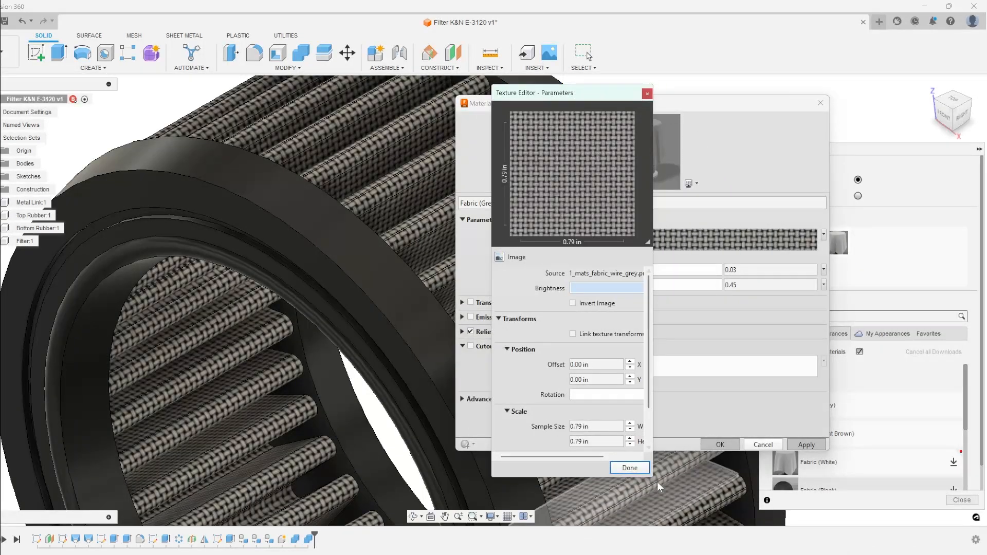
pyautogui.moveTo(652, 476); pyautogui.dragTo(788, 515)
pyautogui.click(620, 273)
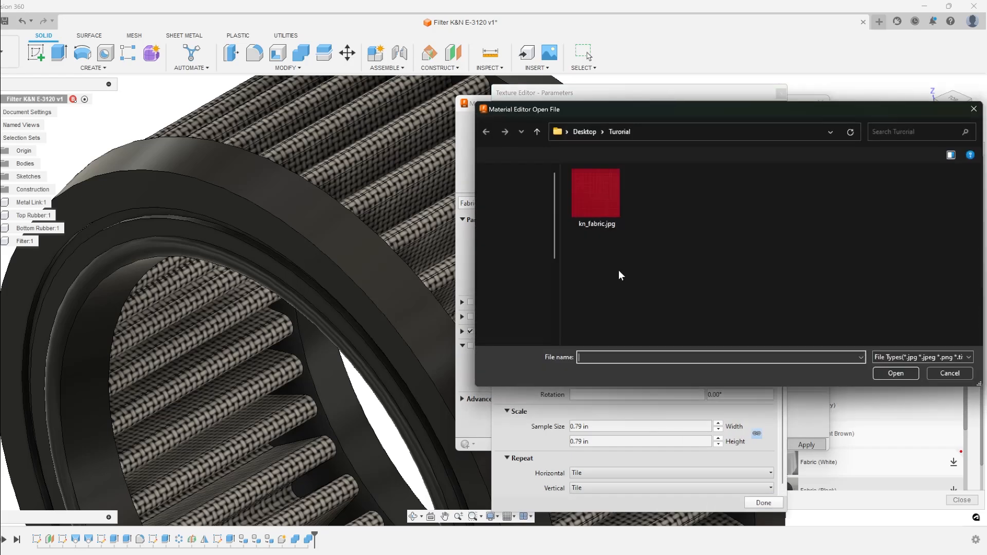
pyautogui.doubleClick(601, 193)
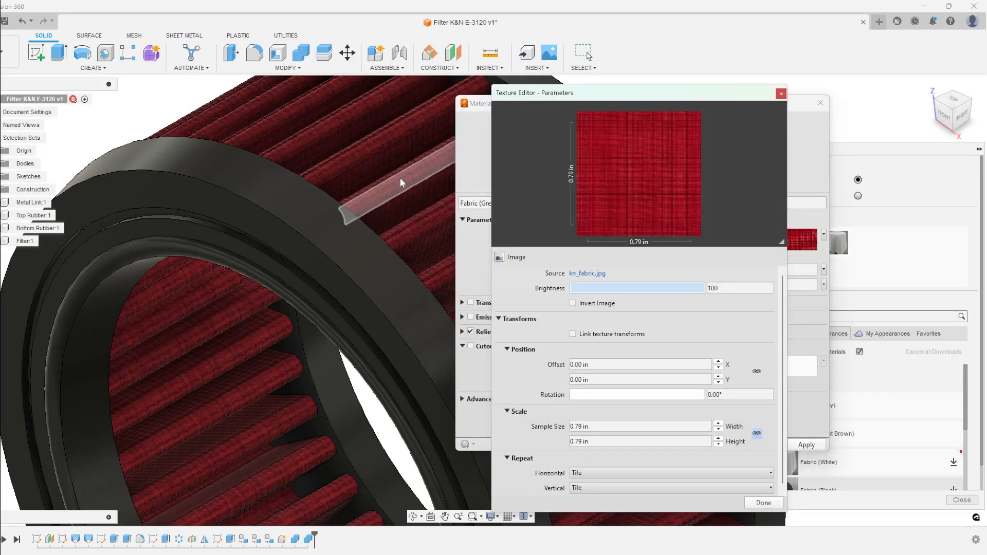
# Step: Set the texture's sample size to 6 in wide and high, and accept the material changes
pyautogui.click(607, 427)
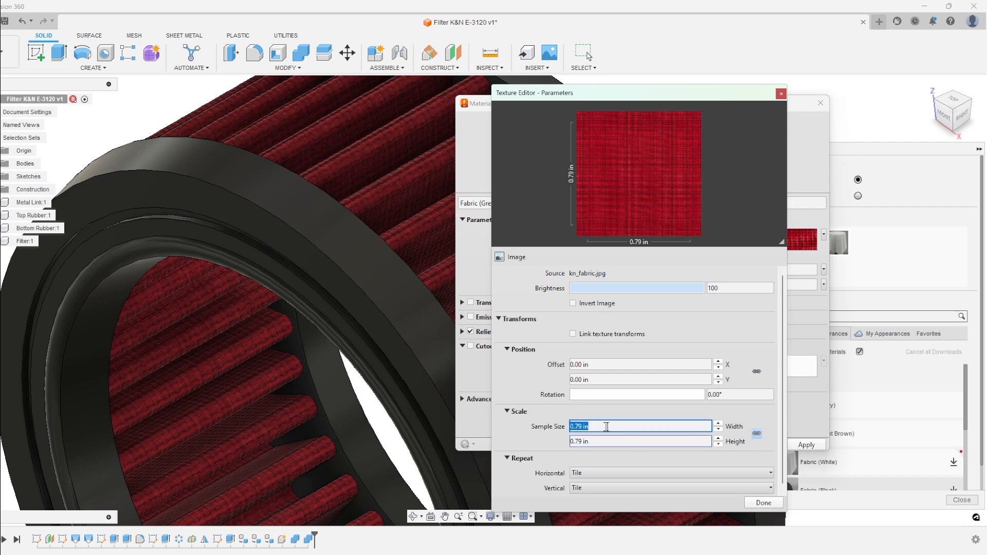
pyautogui.write('6')
pyautogui.press('Tab')
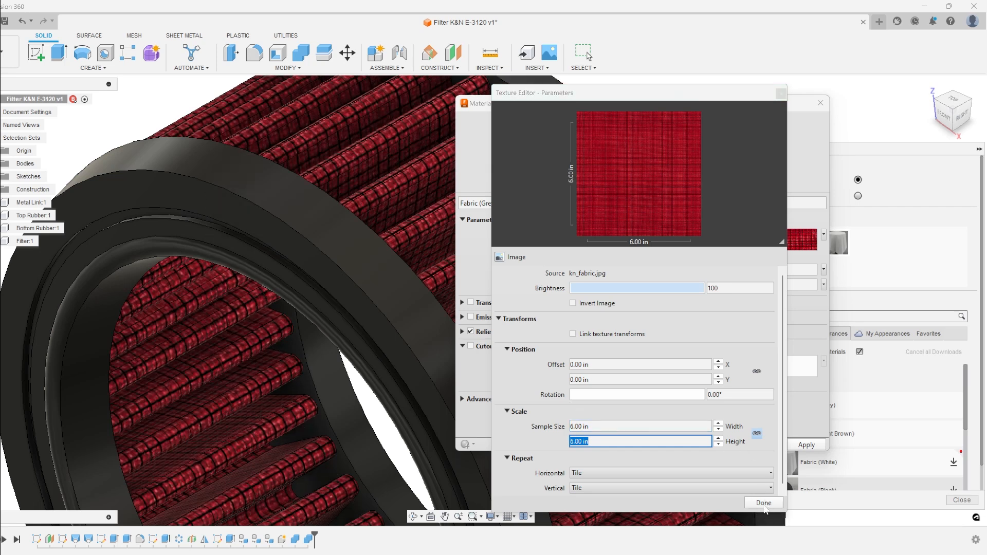
pyautogui.click(765, 504)
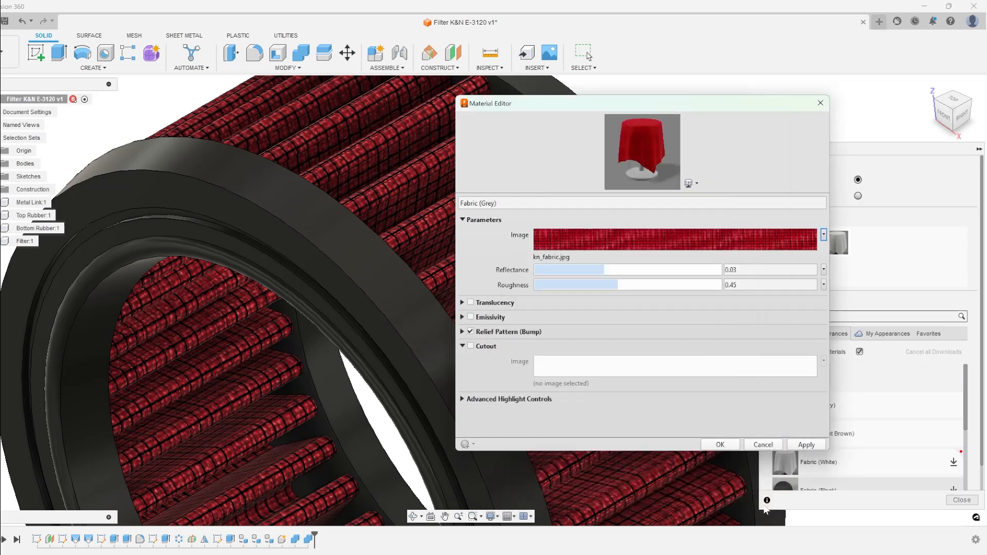
pyautogui.click(718, 443)
# Step: Examine the scaled fabric texture on the filter's pleats from different distances and angles
pyautogui.scroll(-5, 582, 332)
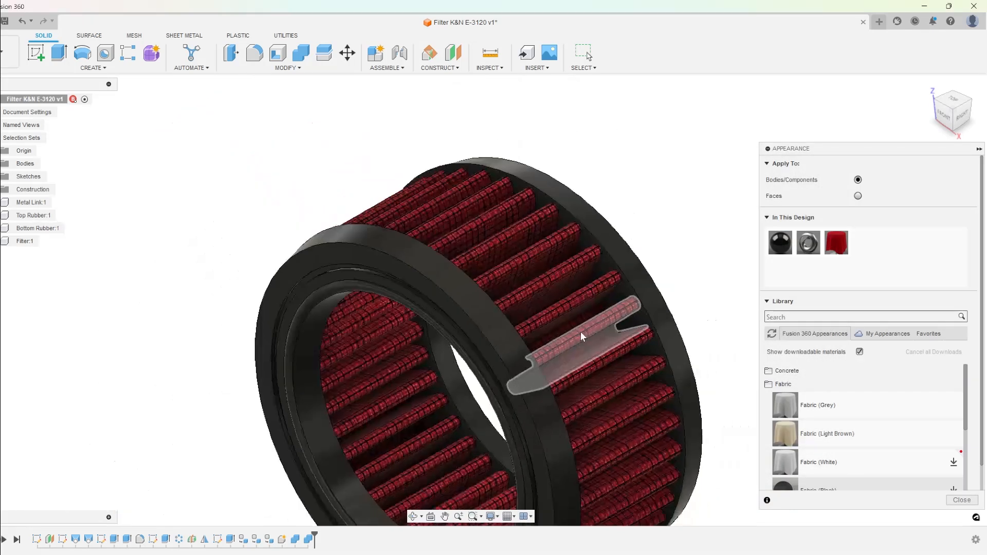
pyautogui.press('capslock')
pyautogui.moveTo(601, 351); pyautogui.dragTo(411, 349, button='middle')
pyautogui.press('capslock')
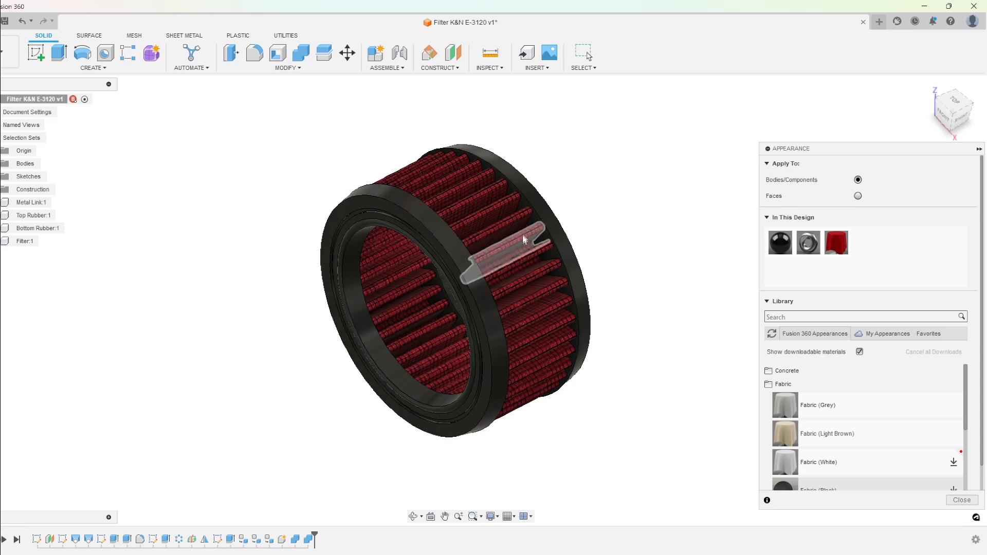
pyautogui.scroll(4, 532, 240)
pyautogui.moveTo(537, 260); pyautogui.dragTo(563, 244, button='middle')
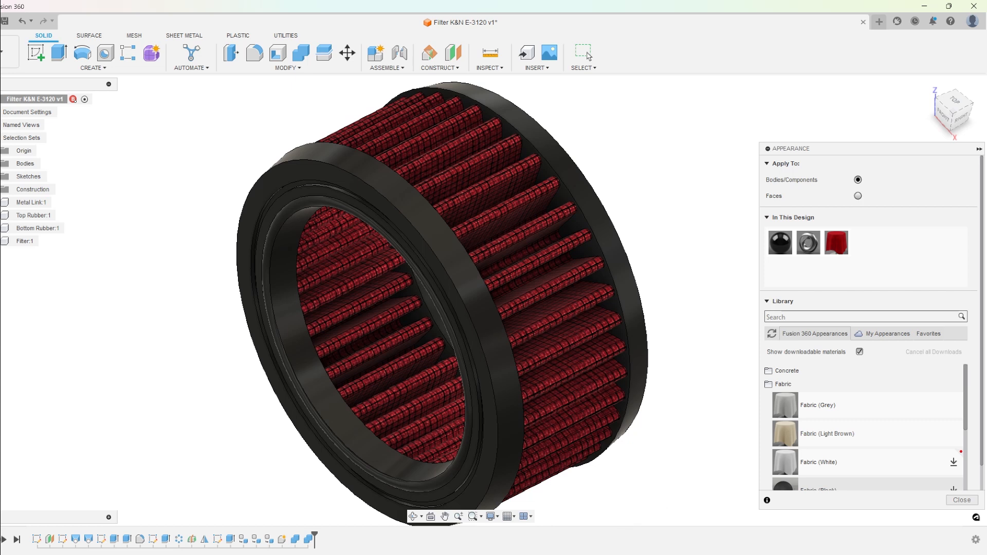
# Step: Switch to Photoshop and add a Hue/Saturation adjustment to kn_fabric.jpg with hue -108, saturation -20 and lightness -3
pyautogui.moveTo(590, 554)
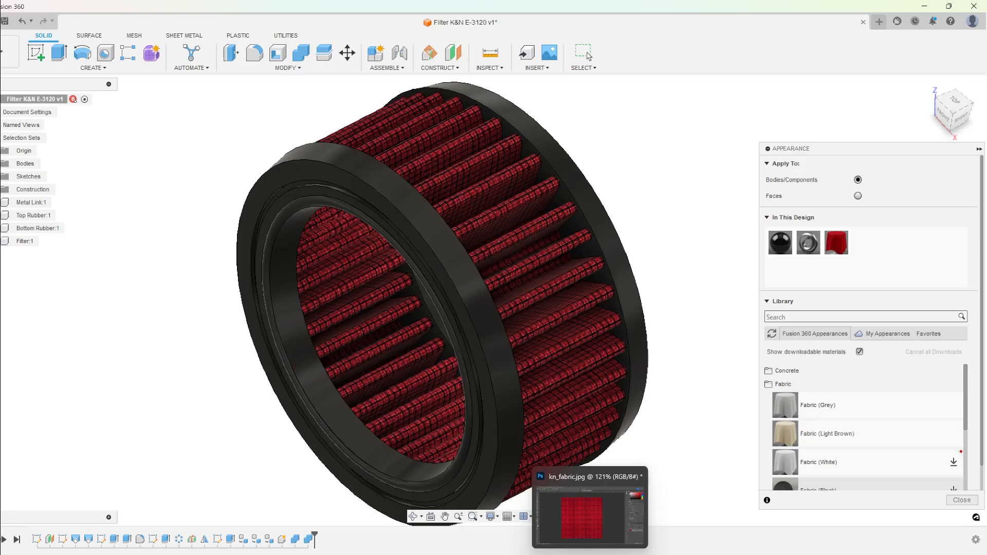
pyautogui.click(591, 554)
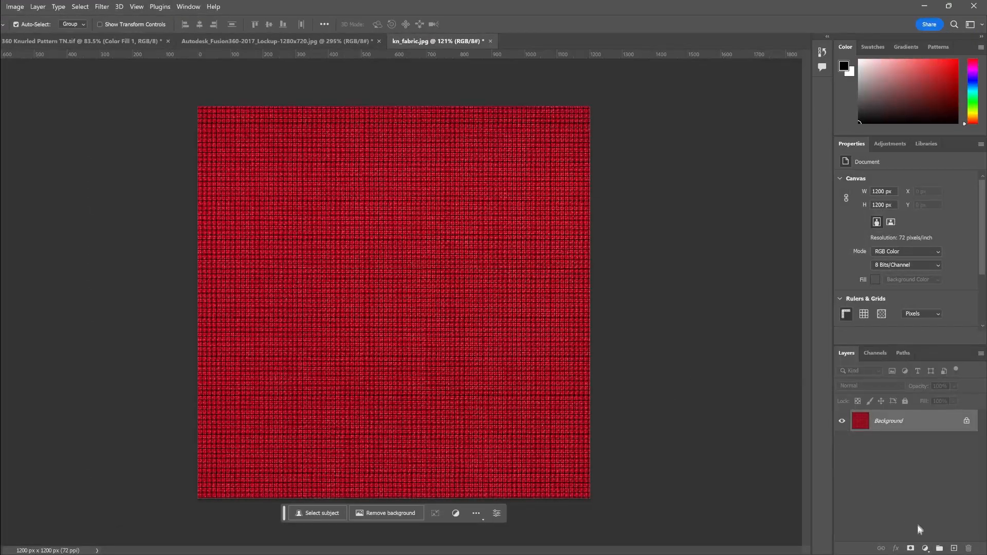
pyautogui.click(926, 548)
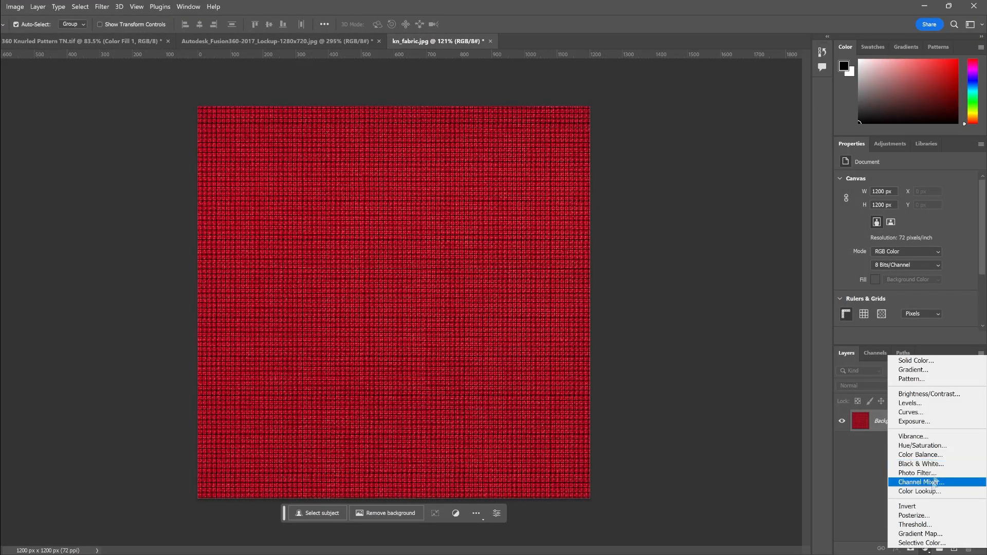
pyautogui.click(932, 447)
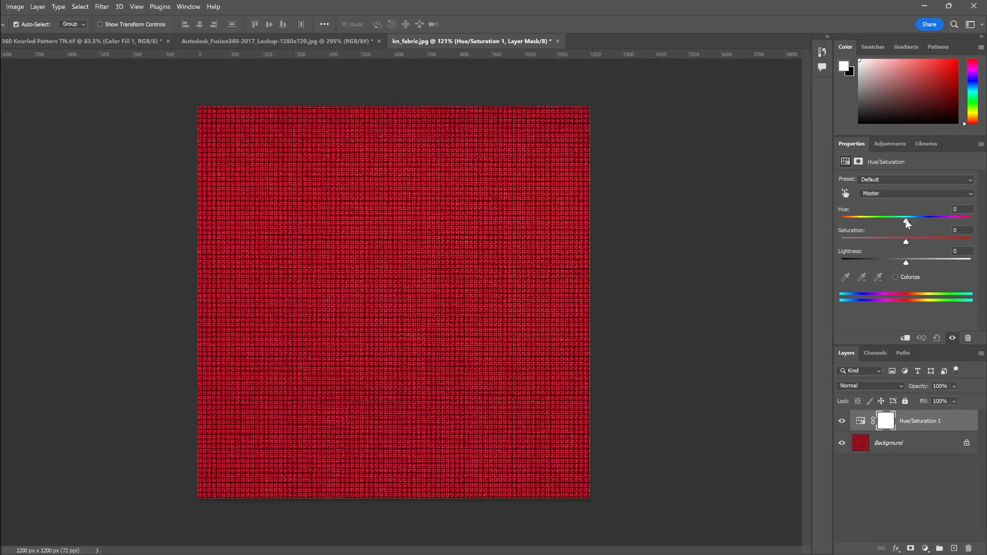
pyautogui.moveTo(909, 220); pyautogui.dragTo(860, 221)
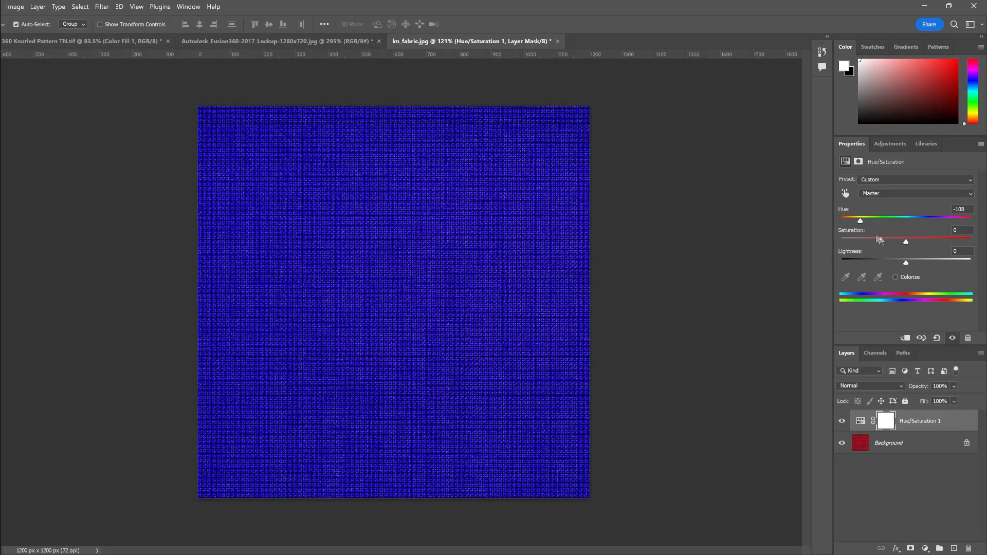
pyautogui.moveTo(907, 243); pyautogui.dragTo(898, 243)
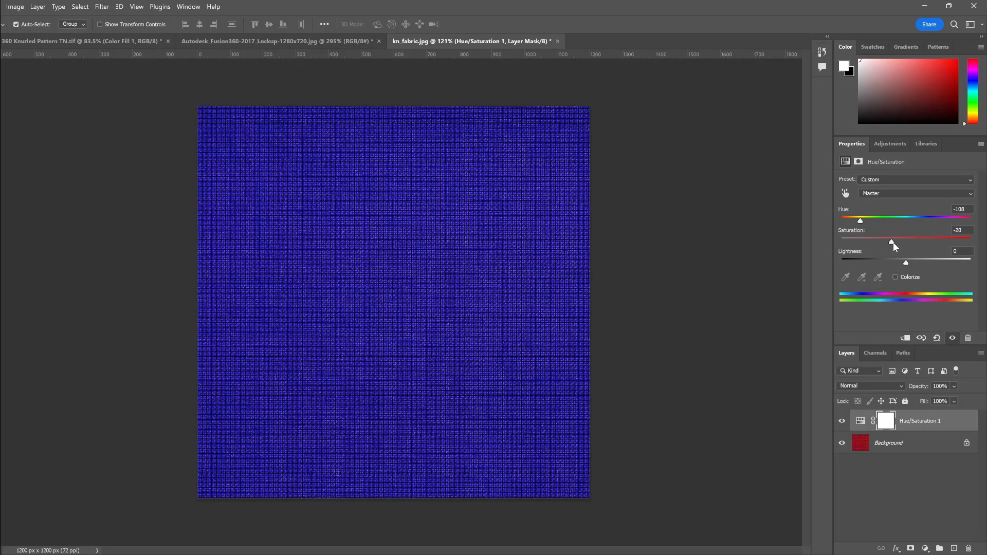
pyautogui.moveTo(907, 263)
pyautogui.mouseDown()
pyautogui.moveTo(918, 260)
pyautogui.moveTo(904, 263)
pyautogui.mouseUp()
# Step: Add a Brightness/Contrast adjustment above the Hue/Saturation layer with brightness 44 and contrast -18
pyautogui.click(926, 549)
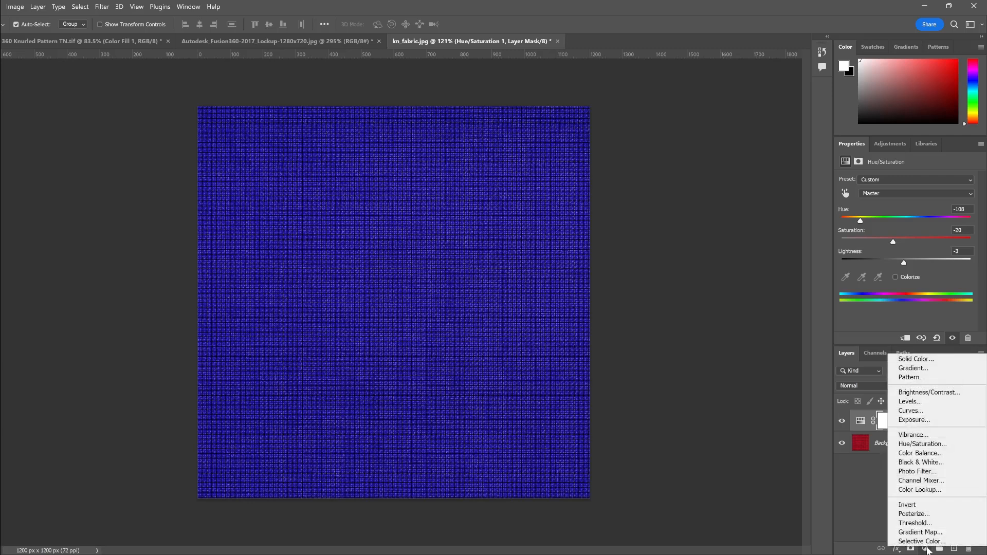
pyautogui.click(926, 392)
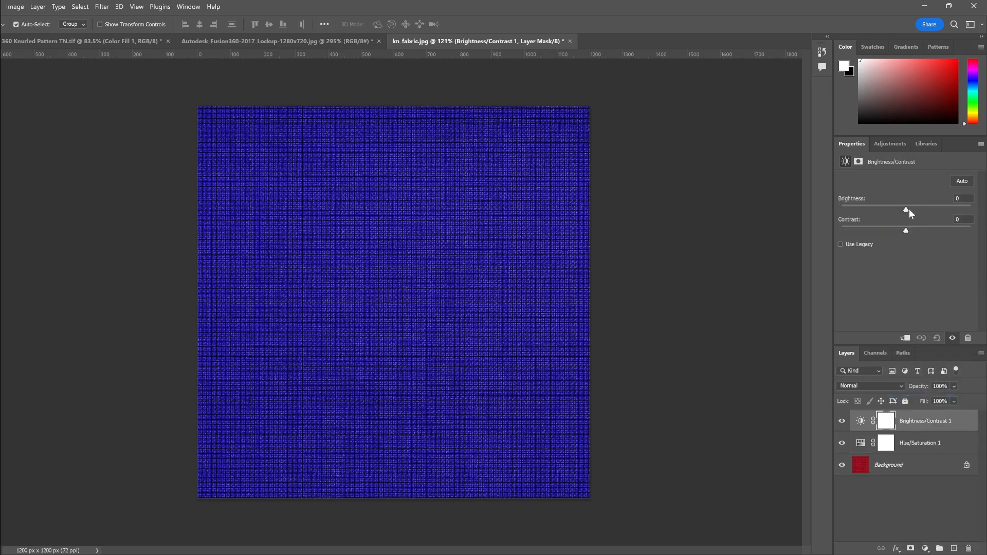
pyautogui.moveTo(924, 211); pyautogui.dragTo(925, 211)
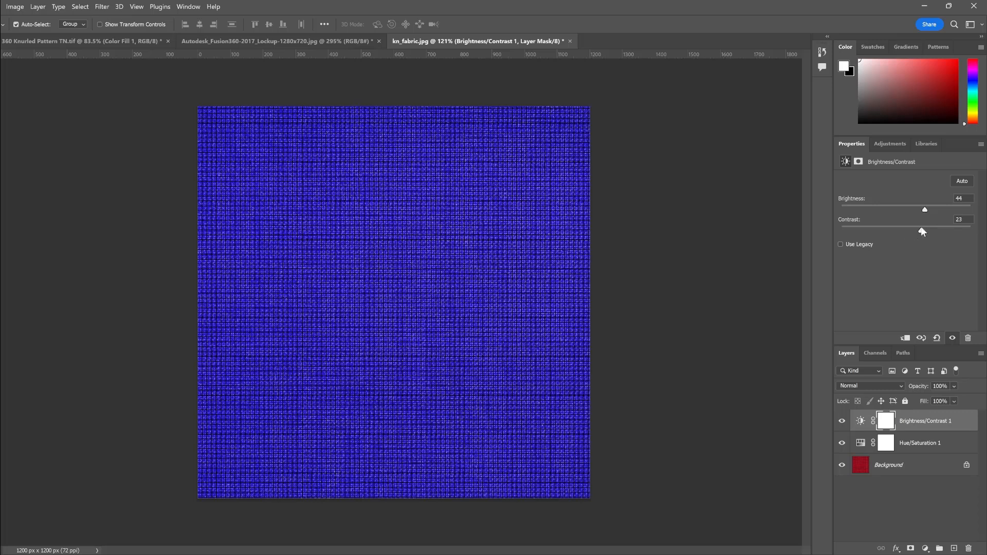
pyautogui.moveTo(932, 230); pyautogui.dragTo(884, 231)
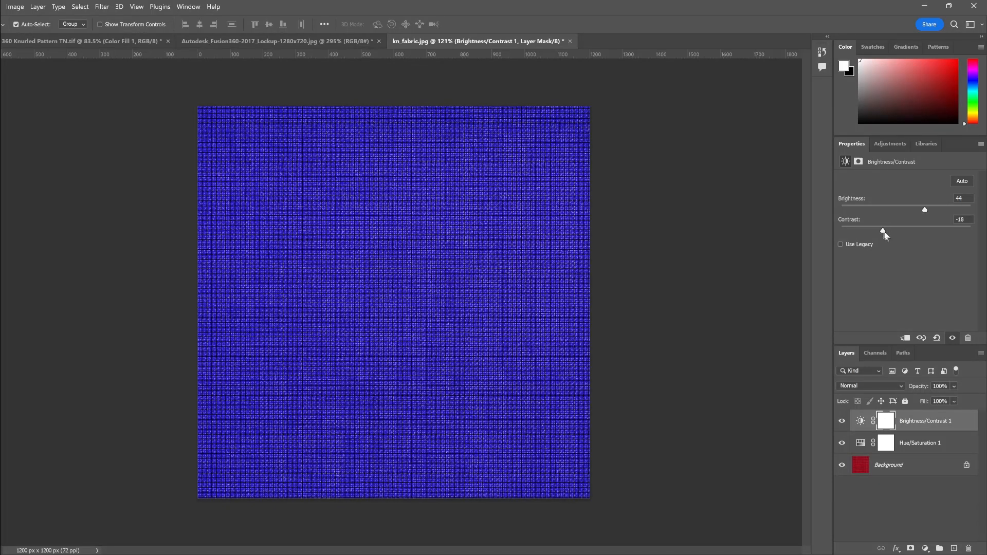
pyautogui.click(729, 302)
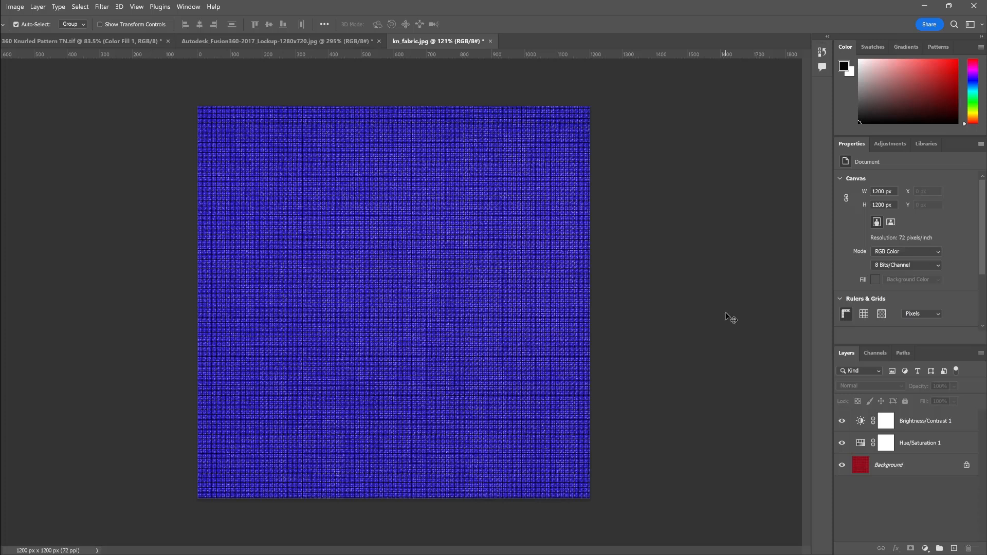